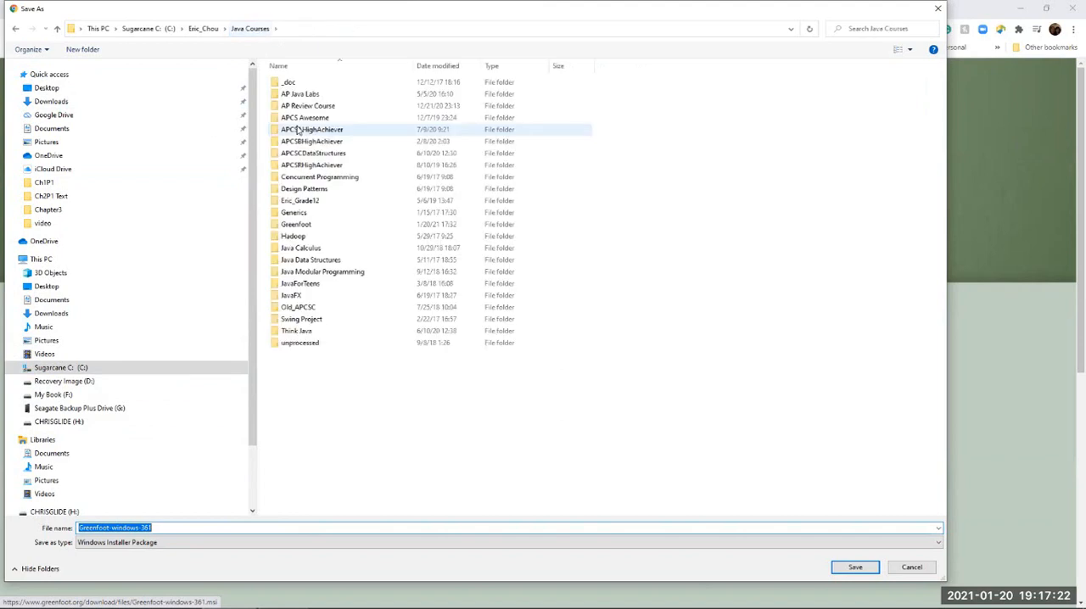
# Save the Greenfoot-windows-361 installer in the Textbooks folder under Java Courses\Greenfoot
pyautogui.doubleClick(306, 228)
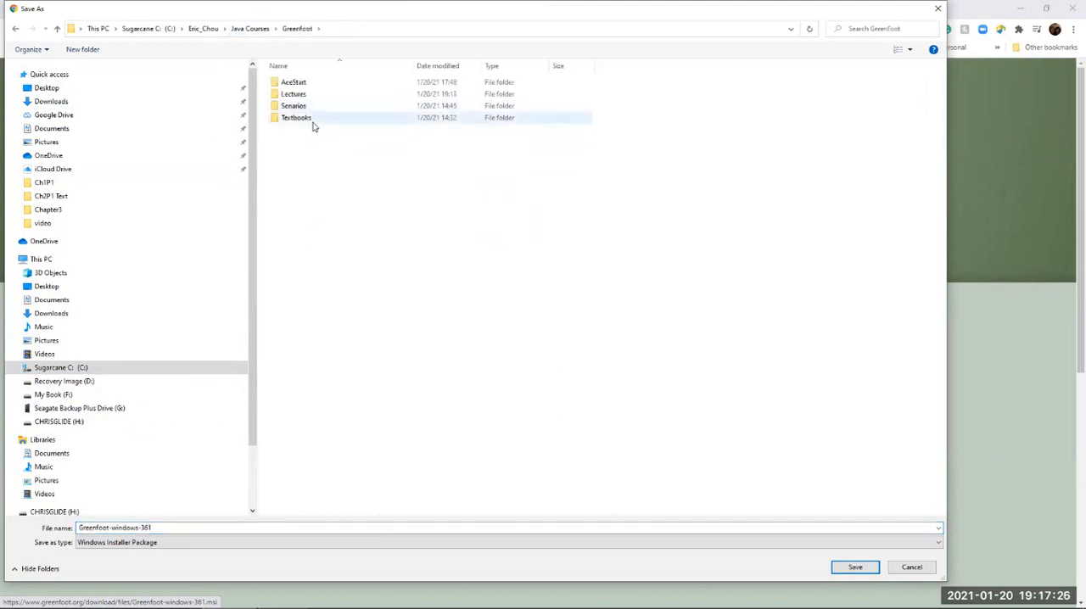
pyautogui.doubleClick(311, 123)
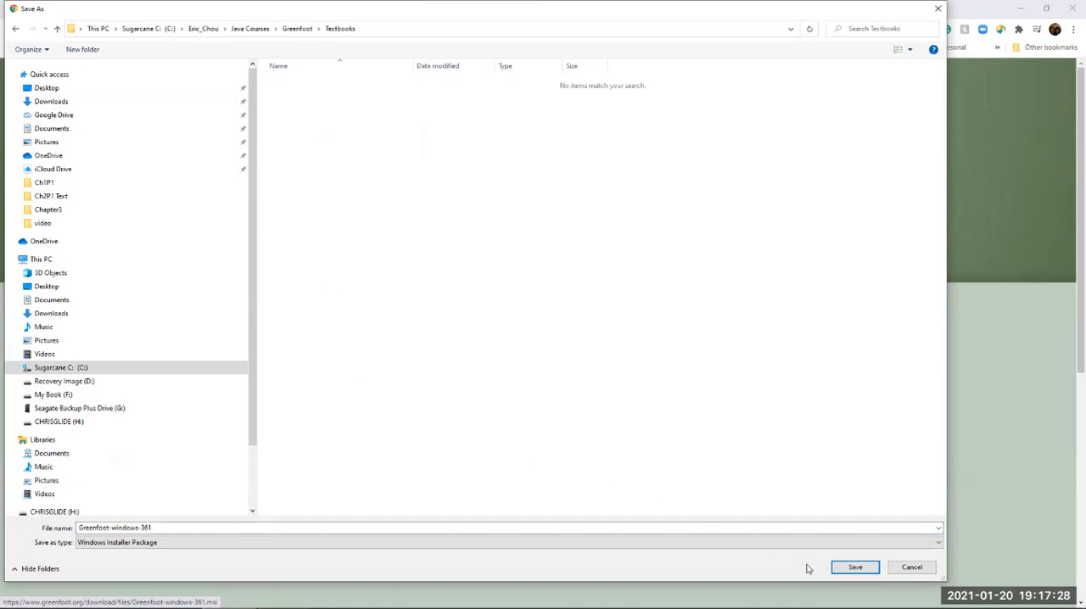
pyautogui.click(854, 567)
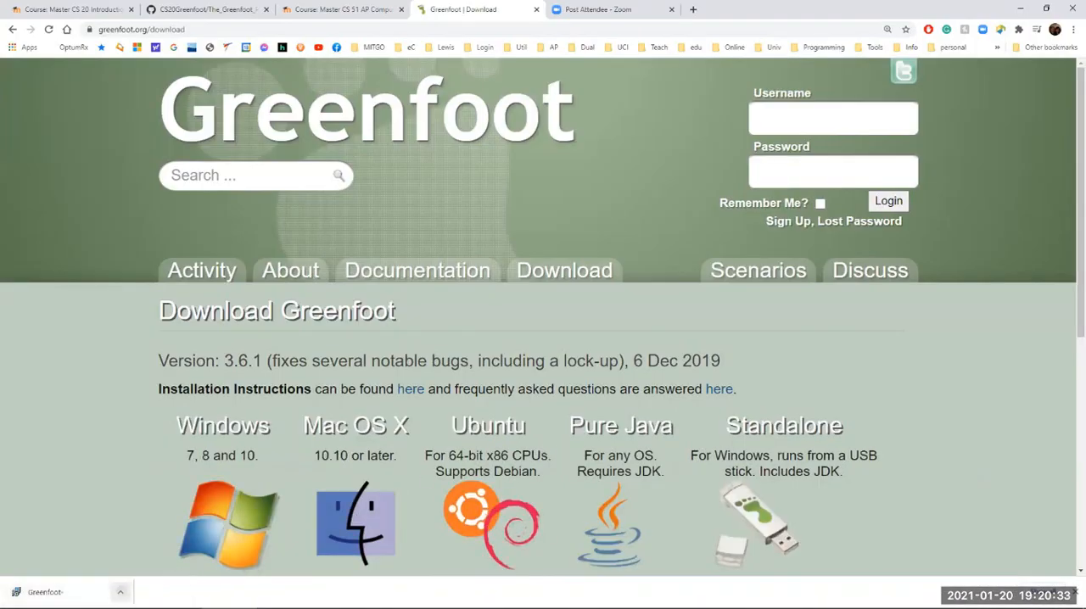
# Launch the downloaded Greenfoot installer and set the installation scope to all users of this machine
pyautogui.click(120, 591)
pyautogui.click(180, 523)
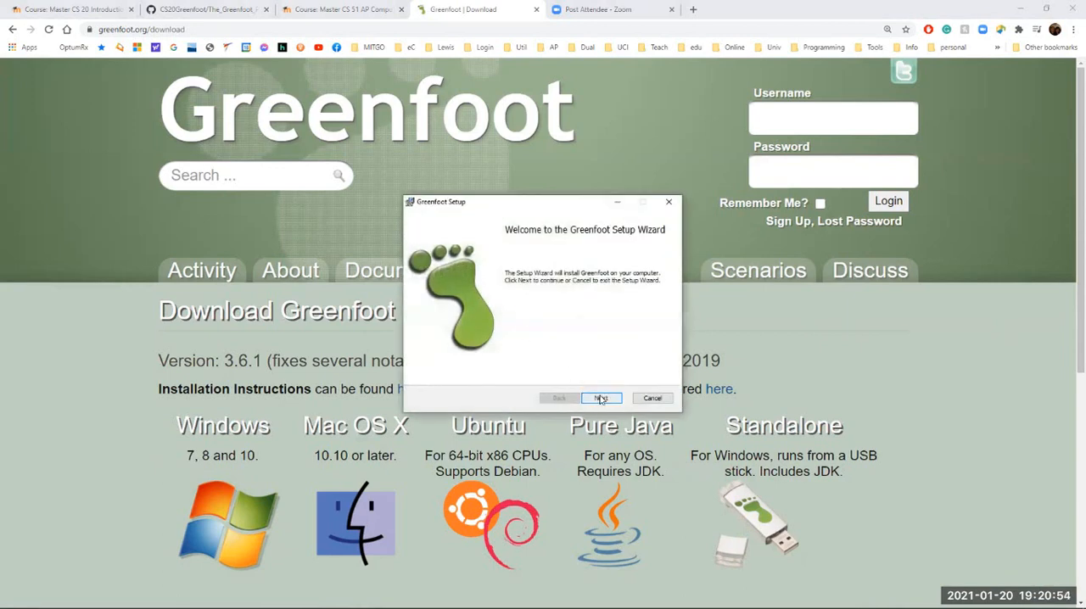
pyautogui.click(601, 399)
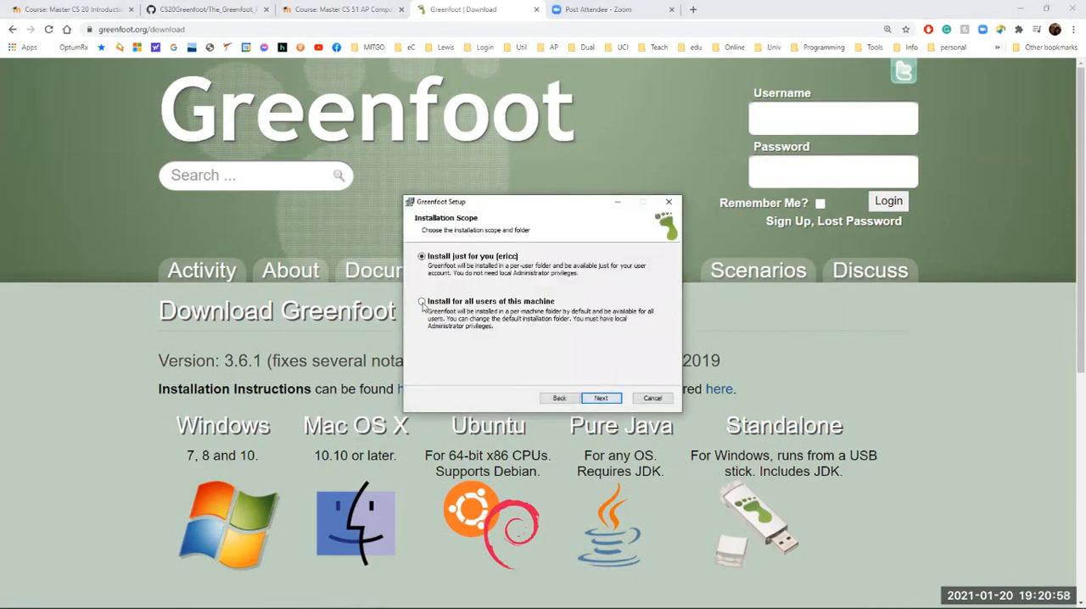
pyautogui.click(421, 303)
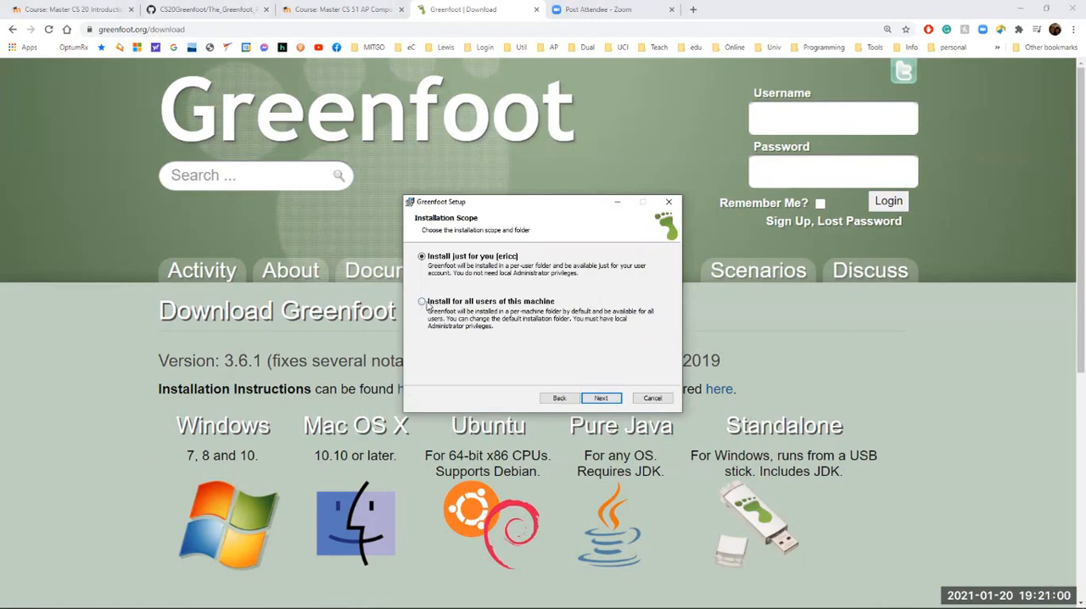
pyautogui.click(601, 398)
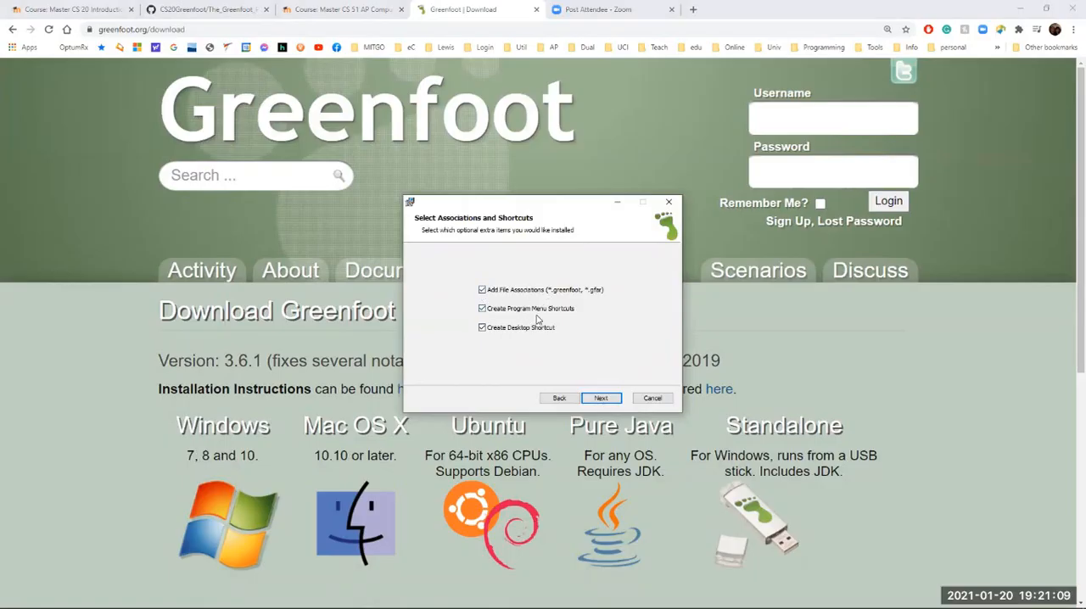
# Confirm the associations and shortcuts, keep C:\Program Files\Greenfoot\ as the destination folder, and complete the Greenfoot installation
pyautogui.click(482, 310)
pyautogui.click(603, 399)
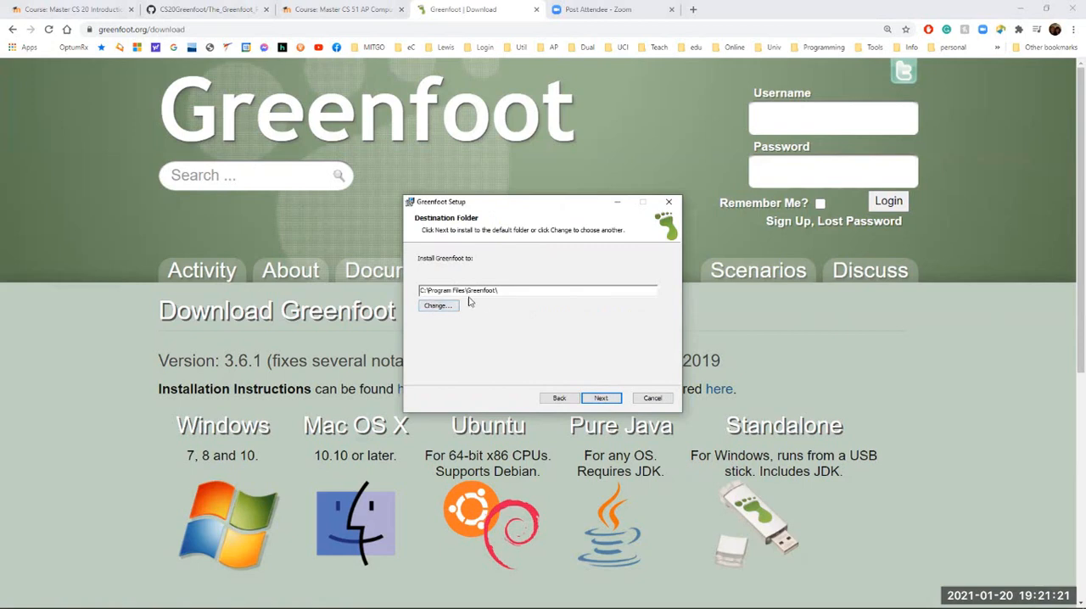
pyautogui.click(602, 398)
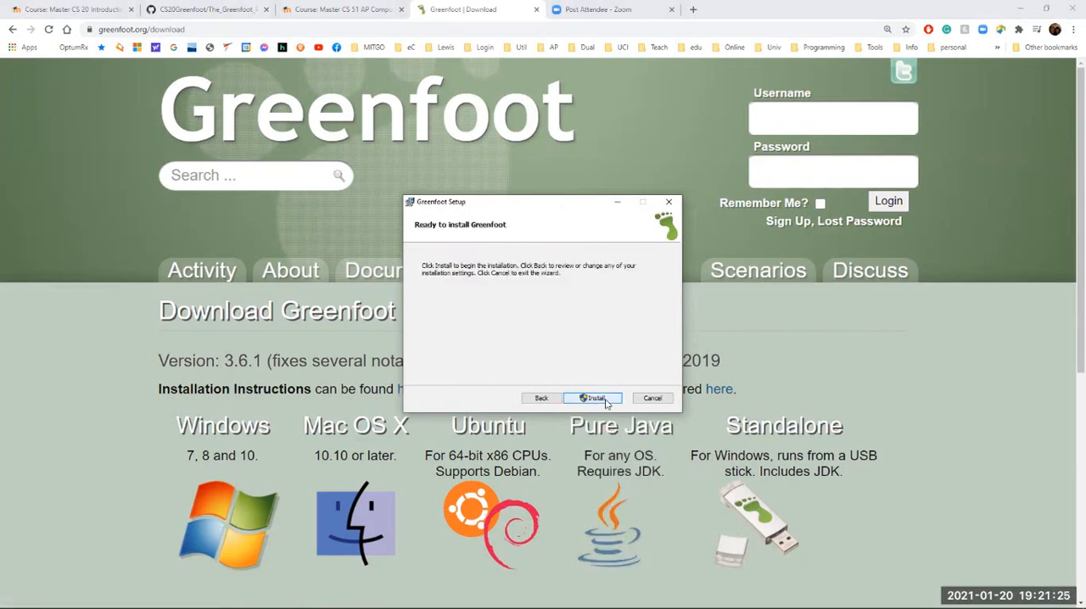
pyautogui.click(596, 397)
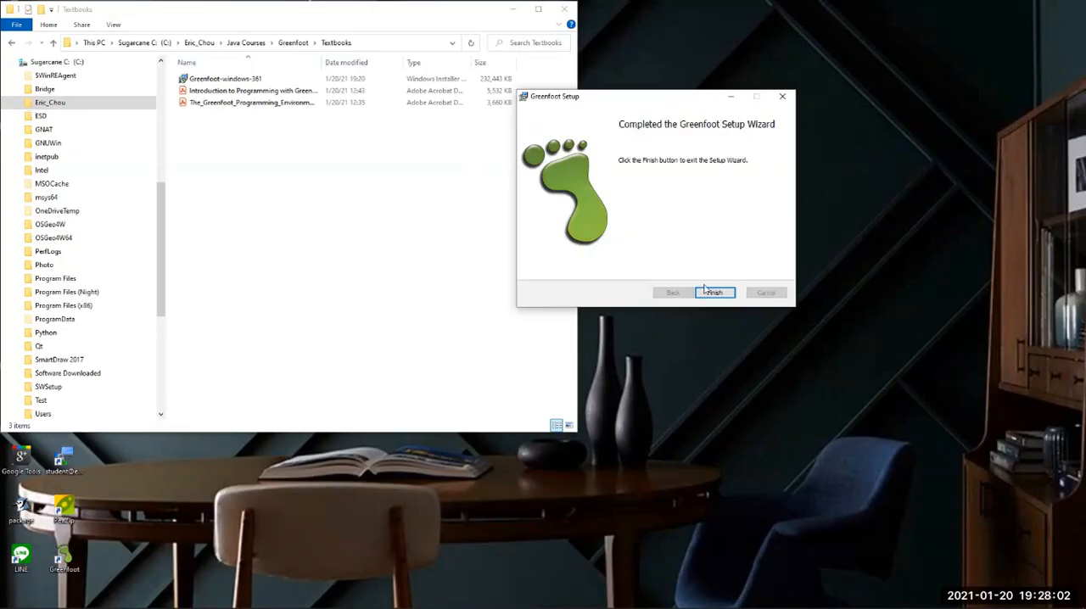
pyautogui.click(715, 294)
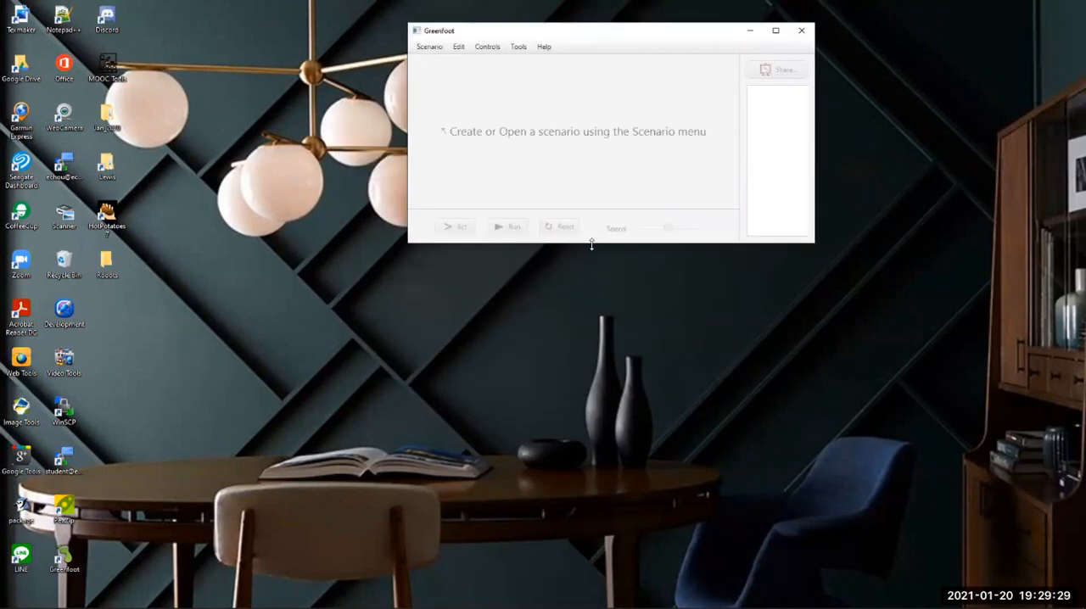
# In Greenfoot, make the main window taller and start a new Java scenario
pyautogui.moveTo(592, 244); pyautogui.dragTo(550, 531)
pyautogui.click(427, 47)
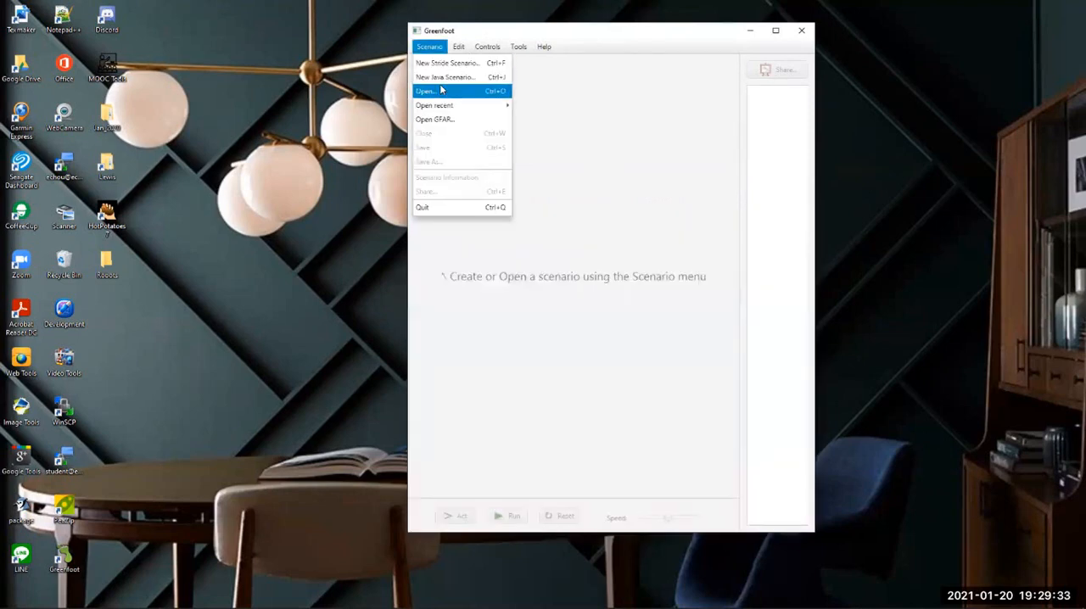
pyautogui.click(446, 78)
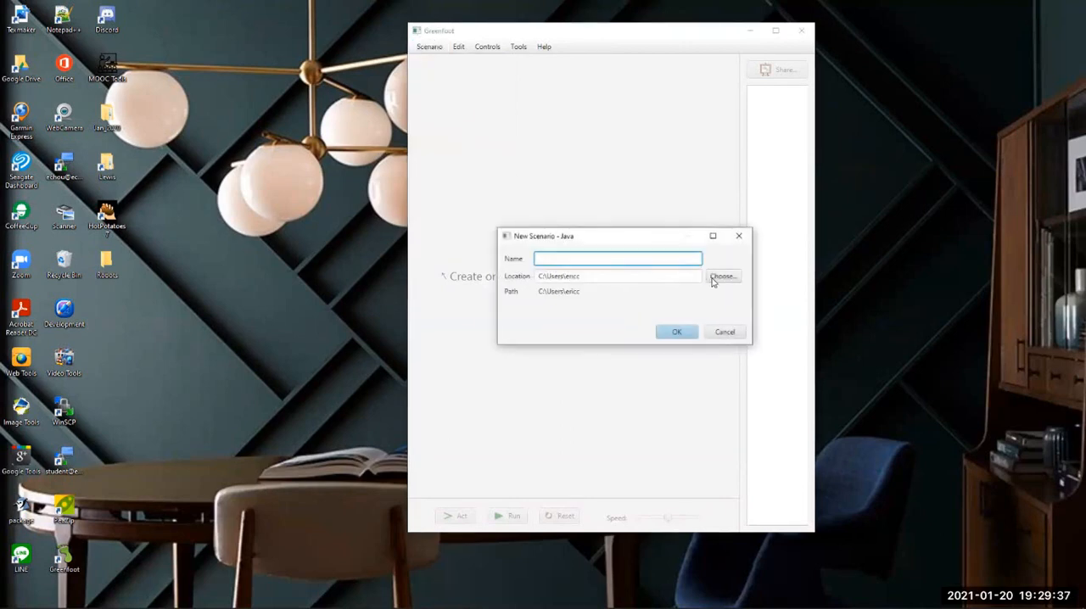
# Browse for the scenario location and open the Java Courses\Greenfoot folder on the C: drive
pyautogui.click(718, 278)
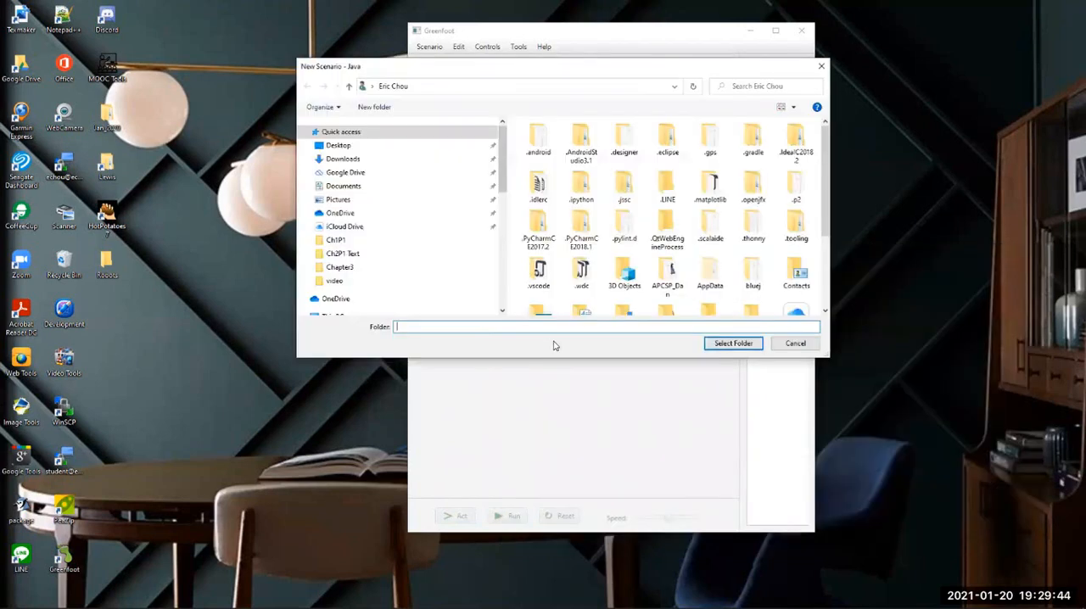
pyautogui.moveTo(555, 358); pyautogui.dragTo(555, 539)
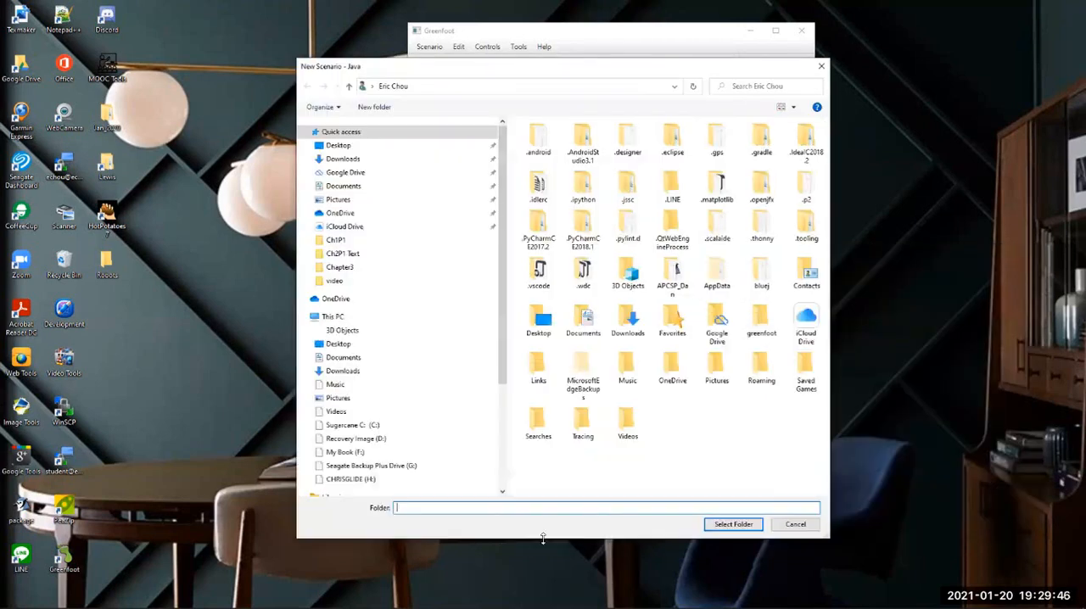
pyautogui.click(351, 425)
pyautogui.scroll(-2, 566, 351)
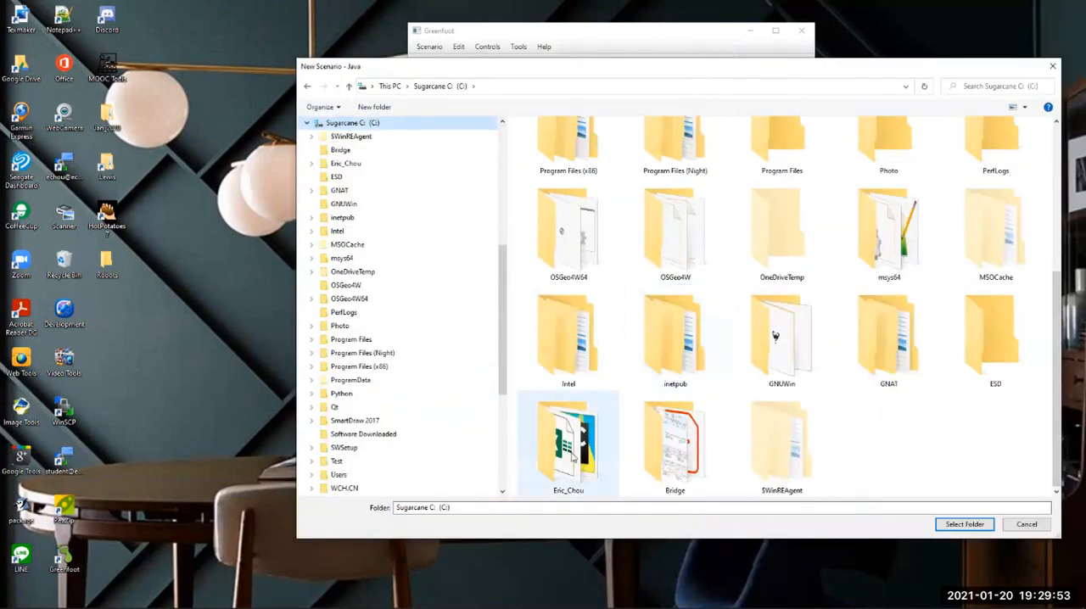
pyautogui.doubleClick(574, 446)
pyautogui.click(574, 447)
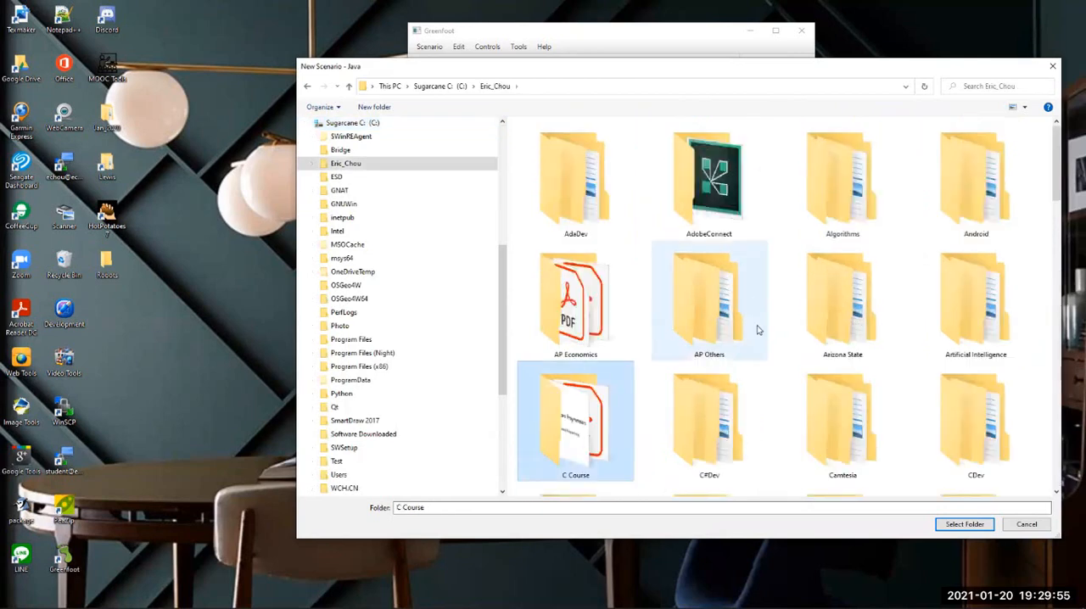
pyautogui.scroll(-5, 757, 331)
pyautogui.doubleClick(671, 323)
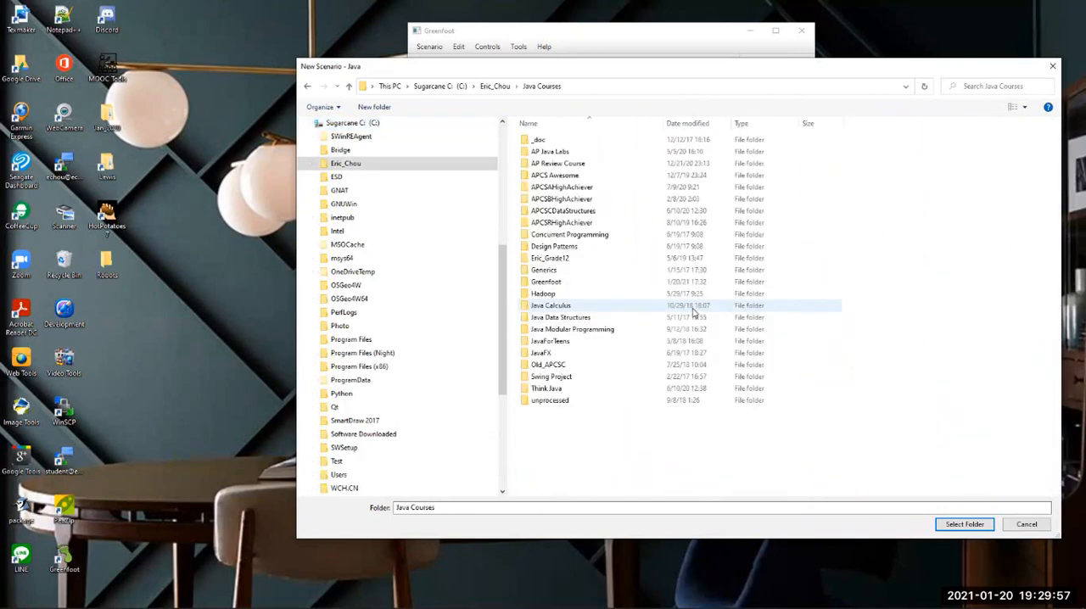
pyautogui.doubleClick(582, 284)
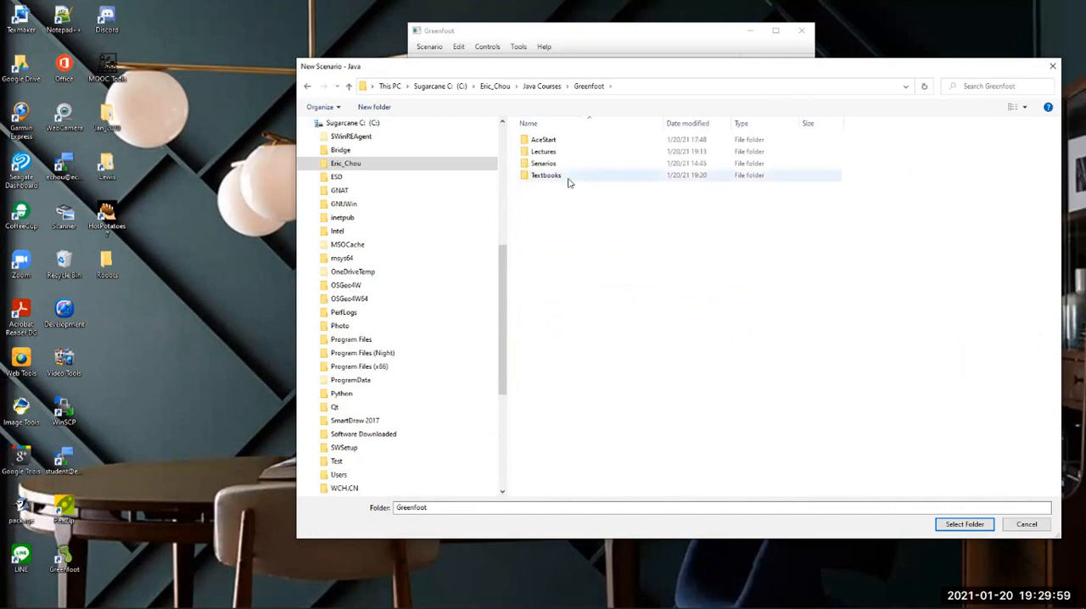
# Create a new folder named Foot inside the Greenfoot course folder
pyautogui.rightClick(540, 387)
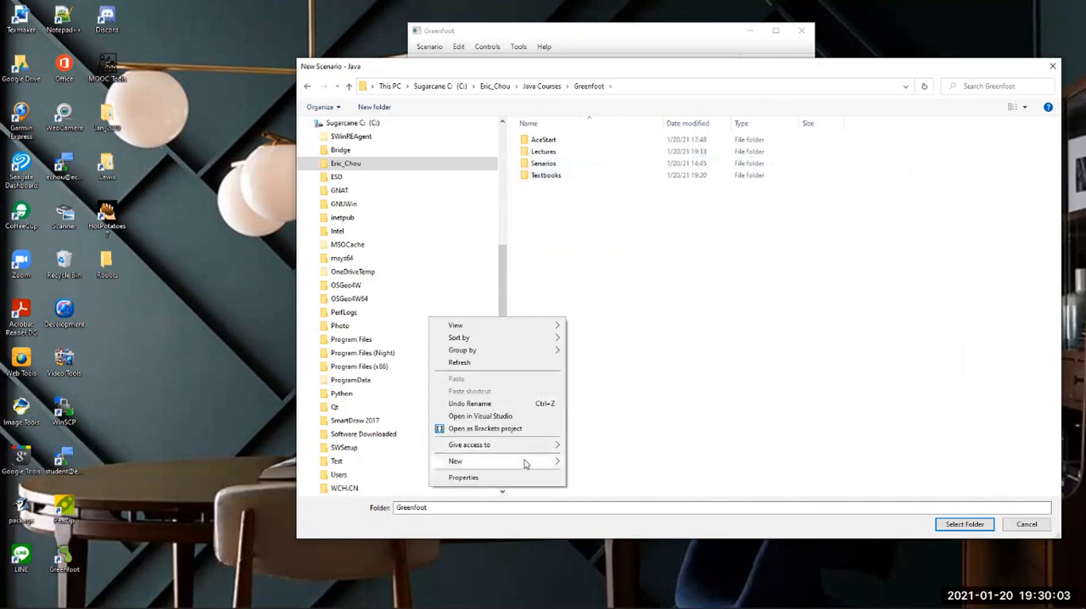
pyautogui.click(582, 466)
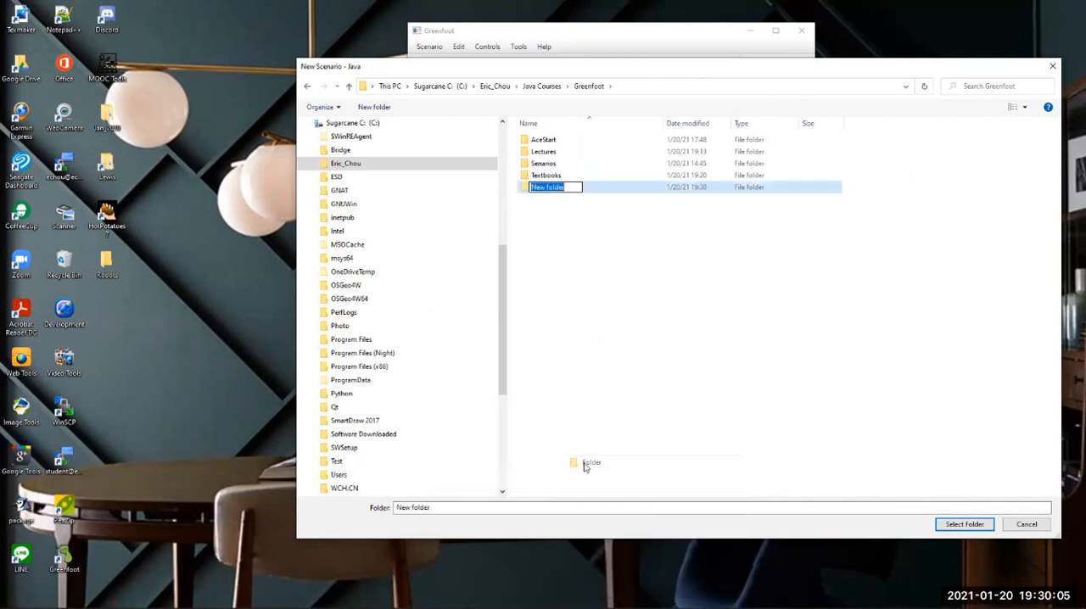
pyautogui.write('Foot')
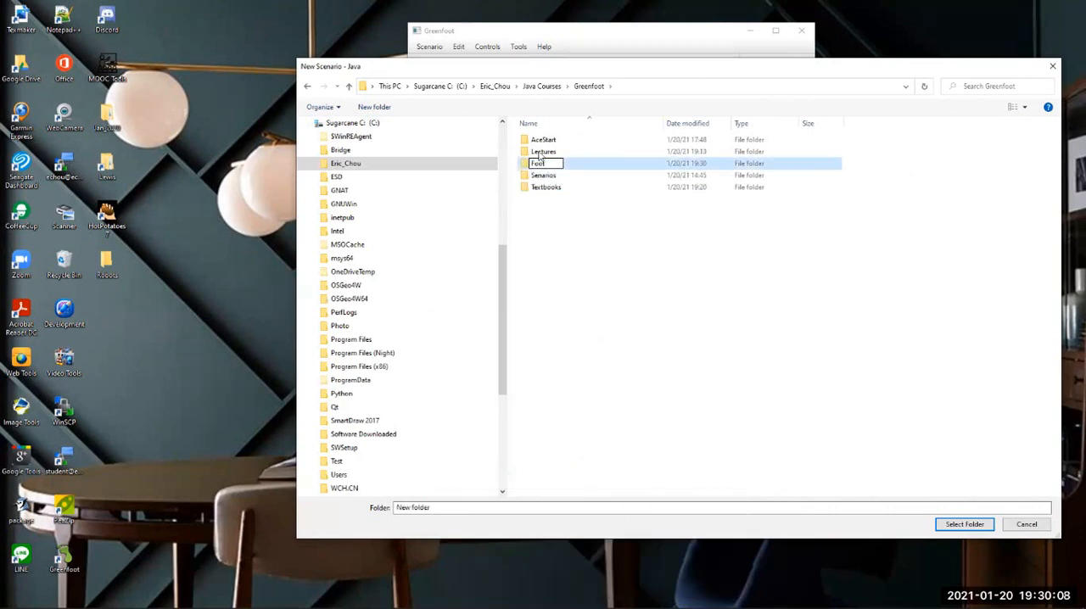
pyautogui.press('Return')
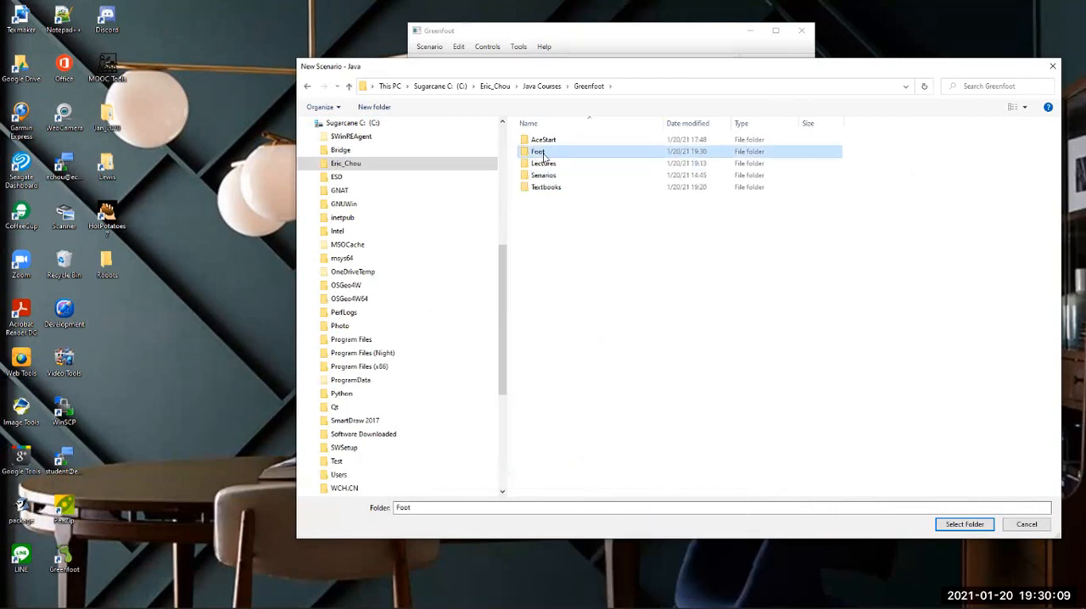
# Create a Test folder inside Foot and select it as the new scenario's location
pyautogui.doubleClick(546, 154)
pyautogui.rightClick(596, 262)
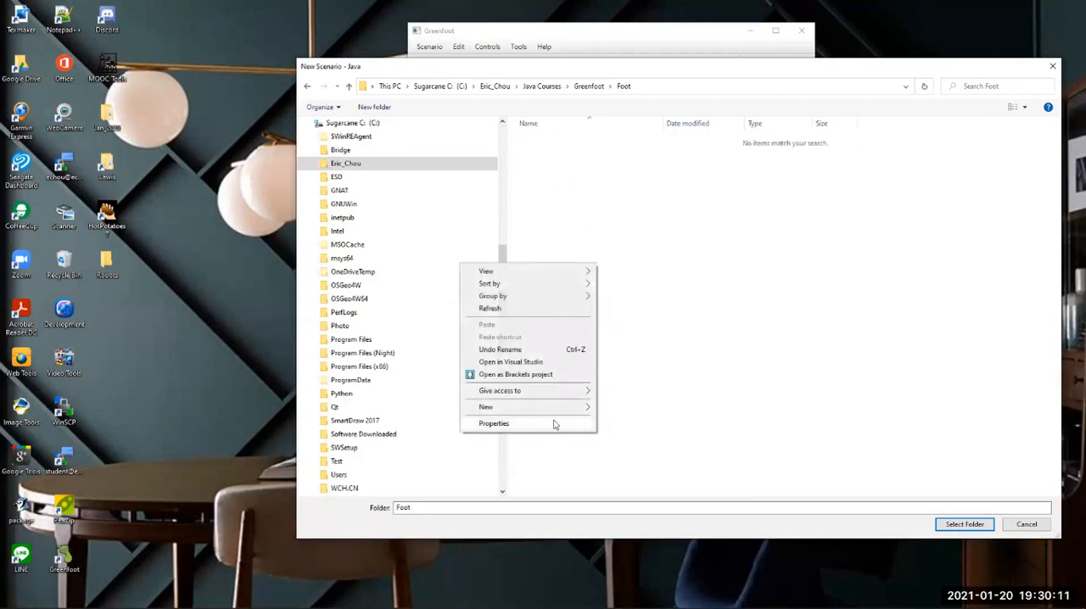
pyautogui.moveTo(585, 411)
pyautogui.click(632, 410)
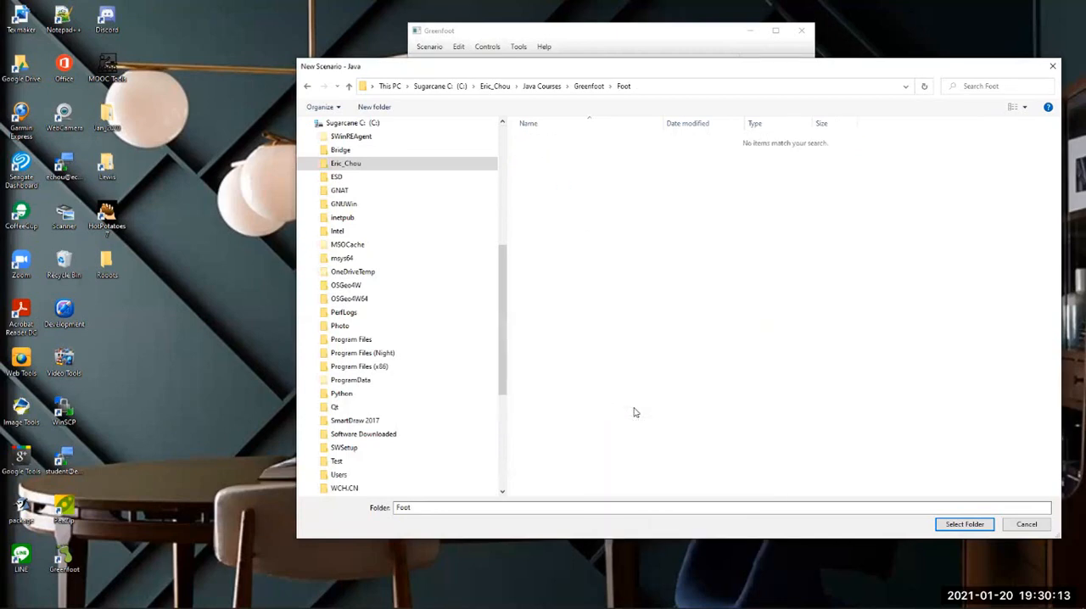
pyautogui.write('Test')
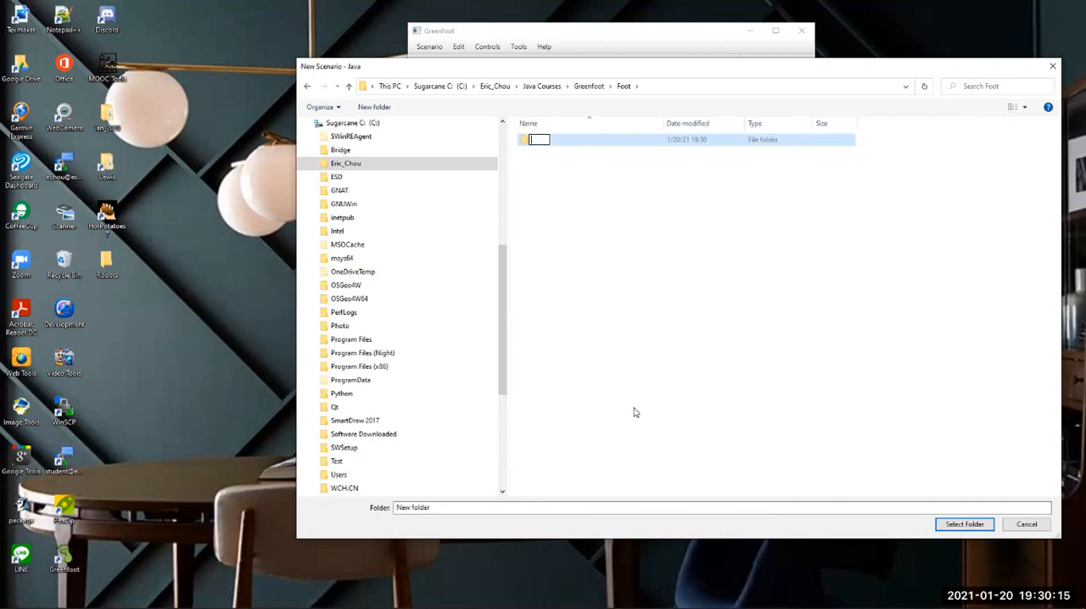
pyautogui.click(553, 155)
pyautogui.doubleClick(543, 140)
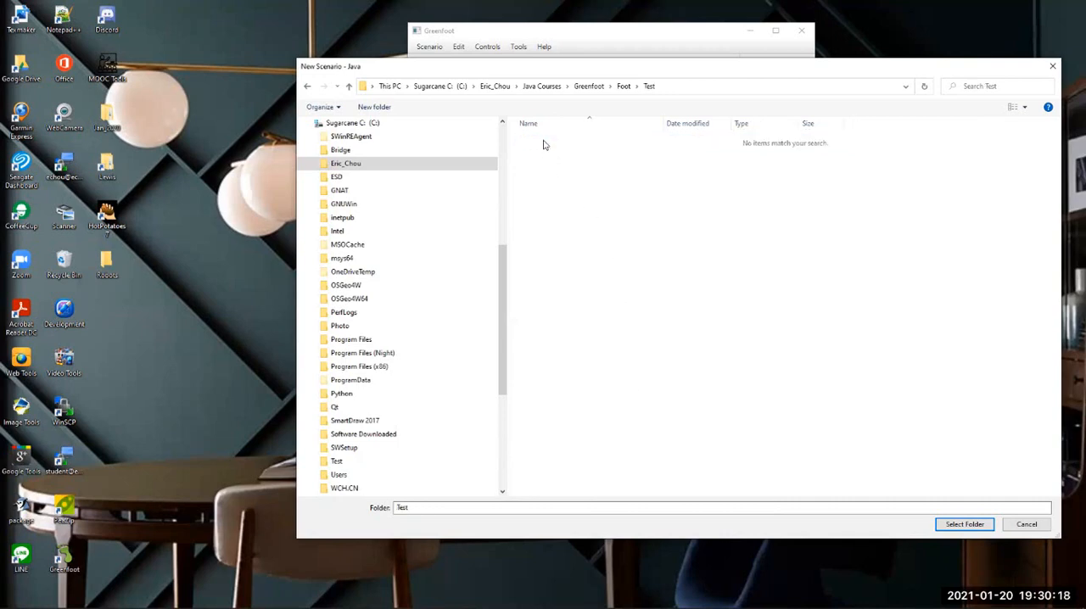
pyautogui.click(965, 525)
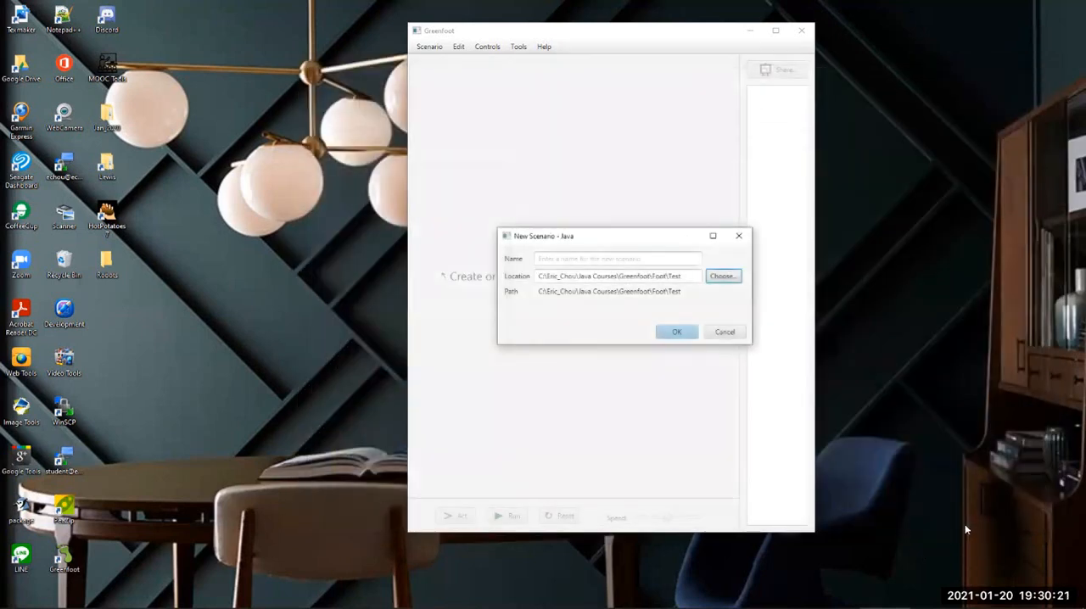
# Name the new Java scenario Test1 and create it
pyautogui.click(592, 256)
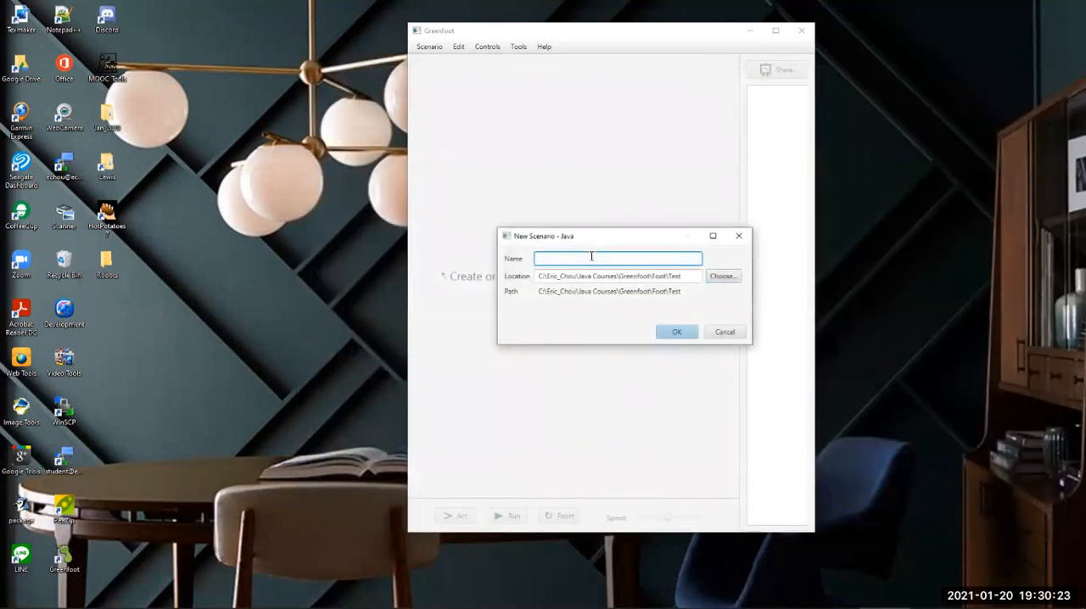
pyautogui.write('Test1')
pyautogui.press('Return')
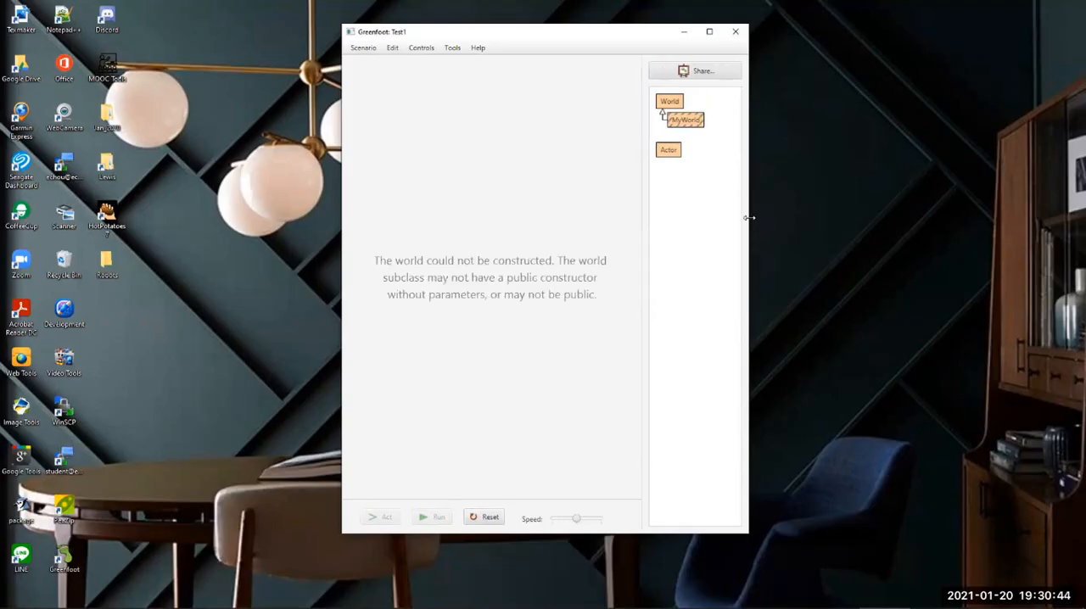
# Widen the scenario window and open the World documentation and the MyWorld source code in the editor
pyautogui.moveTo(748, 235); pyautogui.dragTo(929, 235)
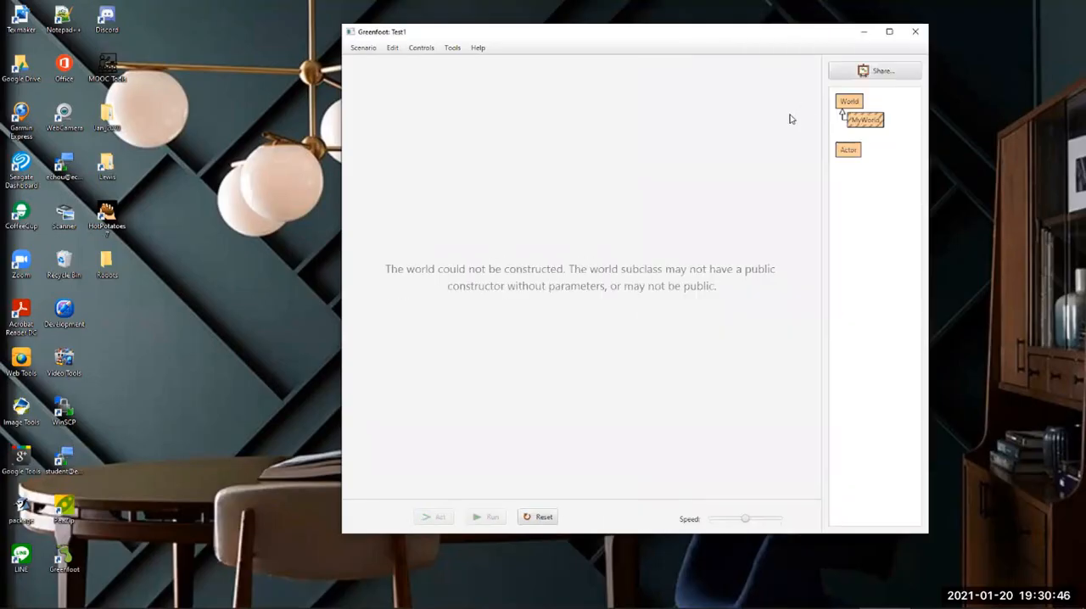
pyautogui.click(859, 102)
pyautogui.doubleClick(859, 122)
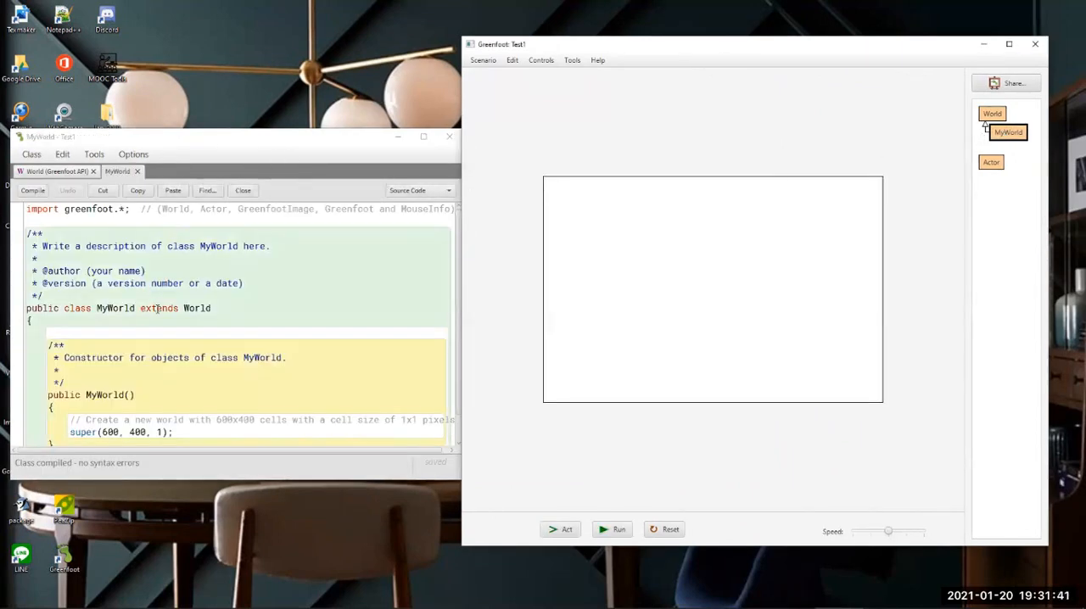
pyautogui.scroll(-1, 130, 329)
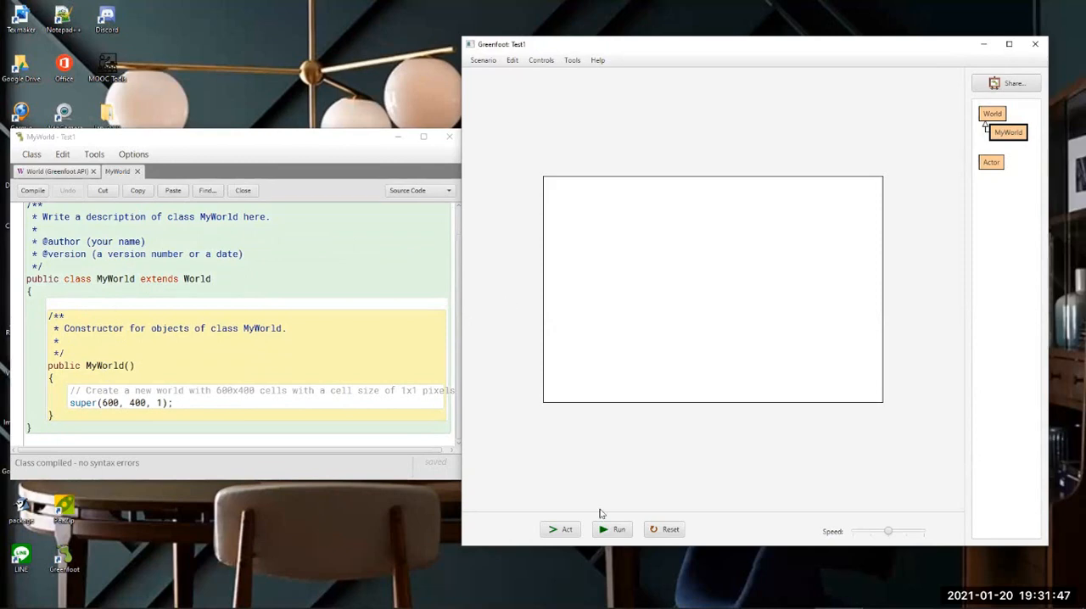
# Run the scenario, and make the MyWorld editor window taller and place it beside the world window
pyautogui.click(613, 532)
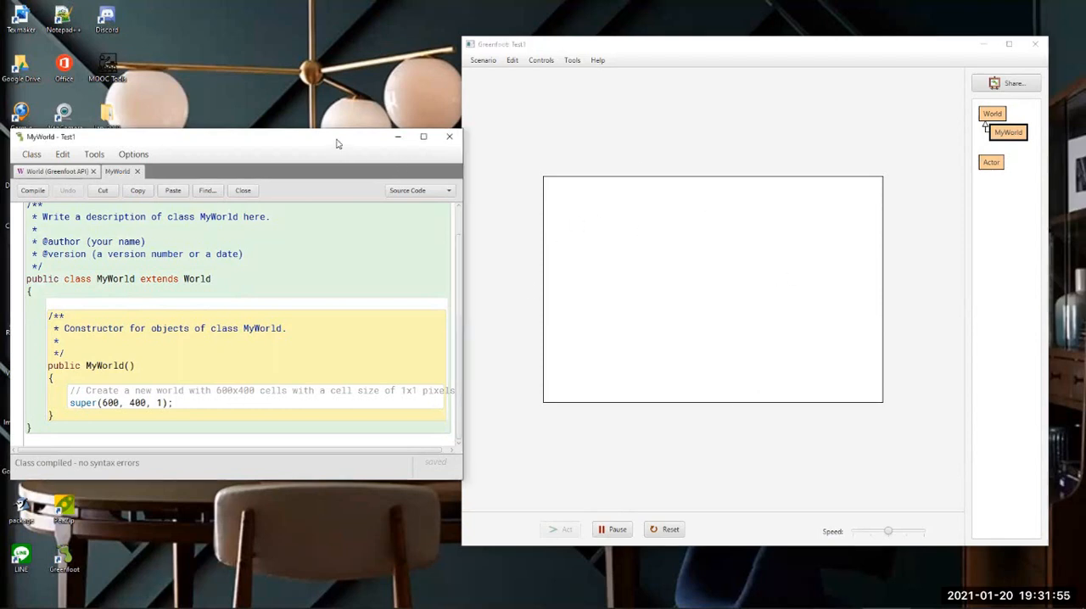
pyautogui.moveTo(336, 143); pyautogui.dragTo(369, 85)
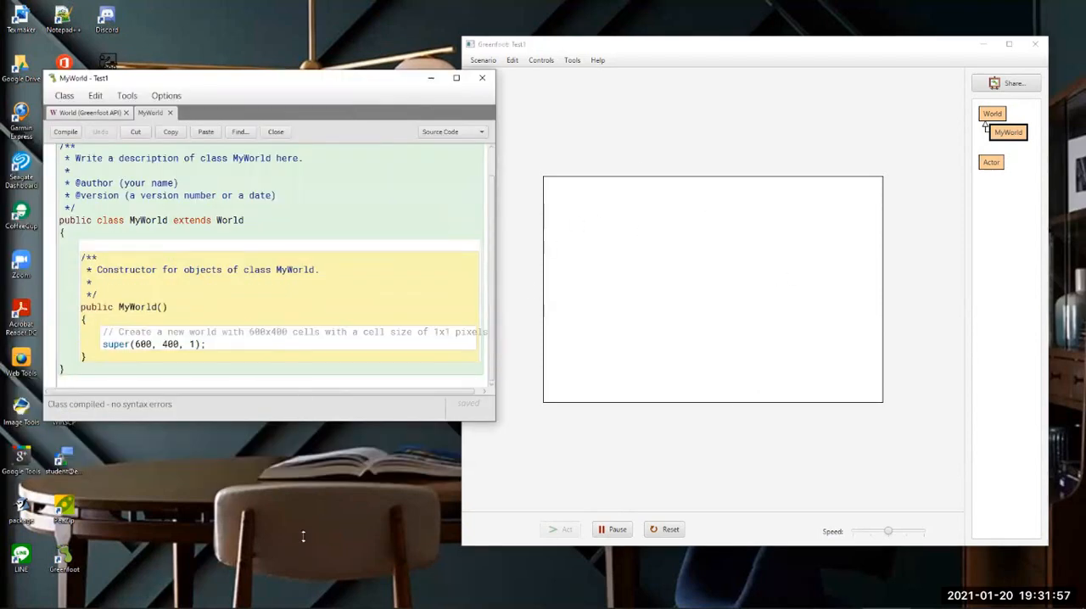
pyautogui.moveTo(302, 424); pyautogui.dragTo(303, 534)
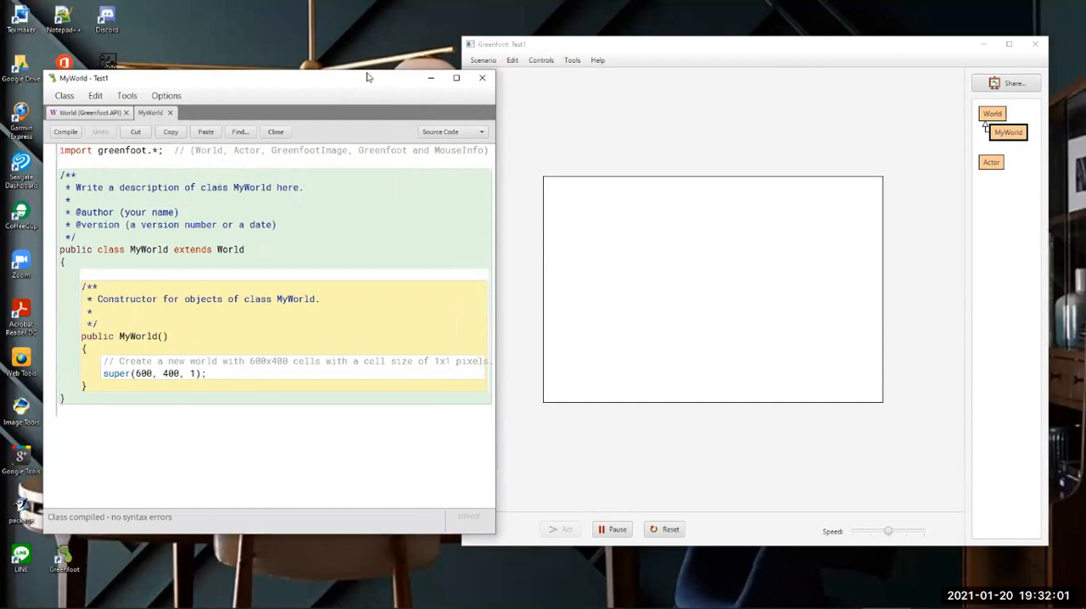
pyautogui.moveTo(368, 77); pyautogui.dragTo(331, 49)
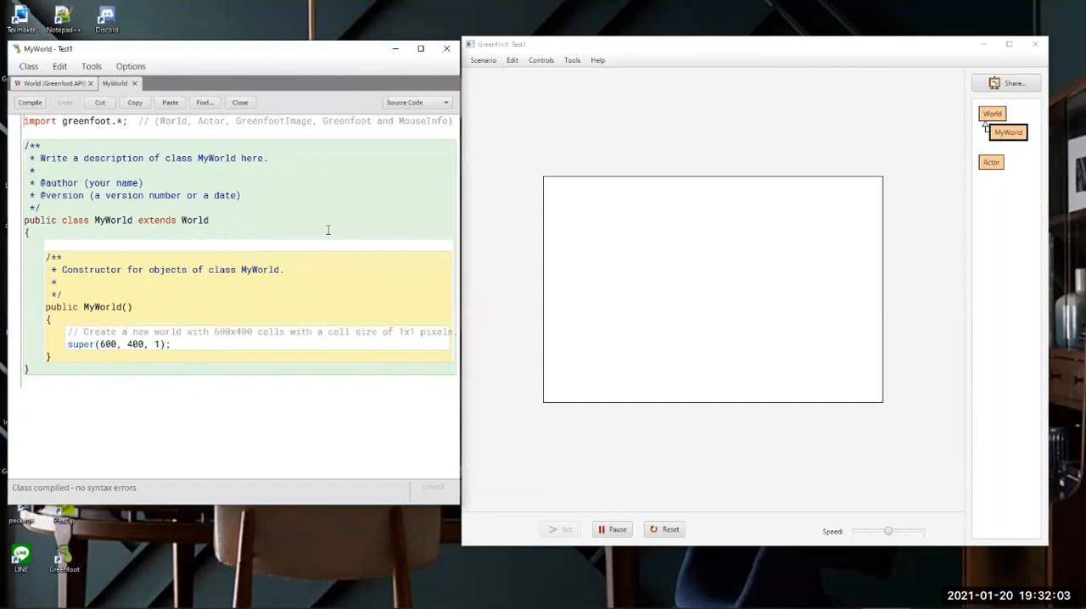